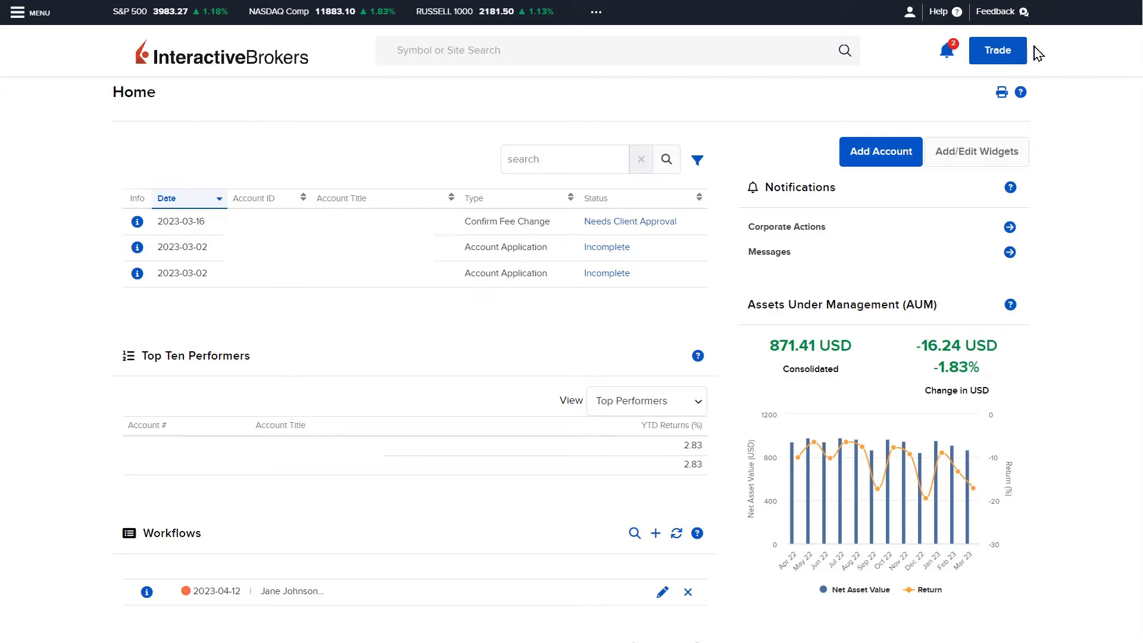
Open the User access rights page from the account settings.
left_click(910, 14)
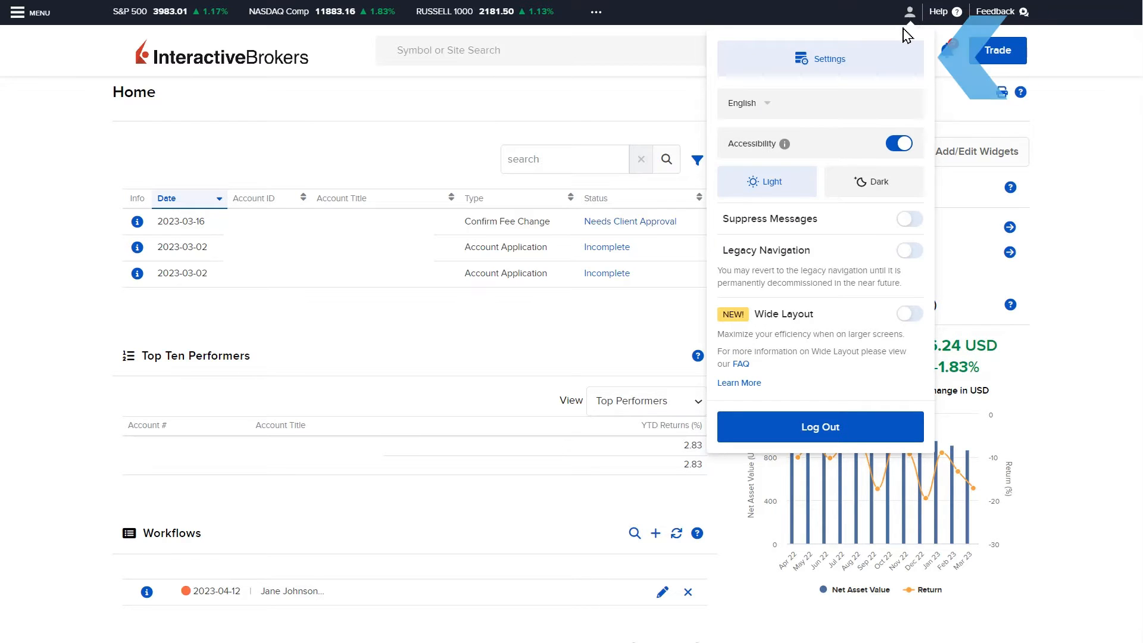
left_click(864, 59)
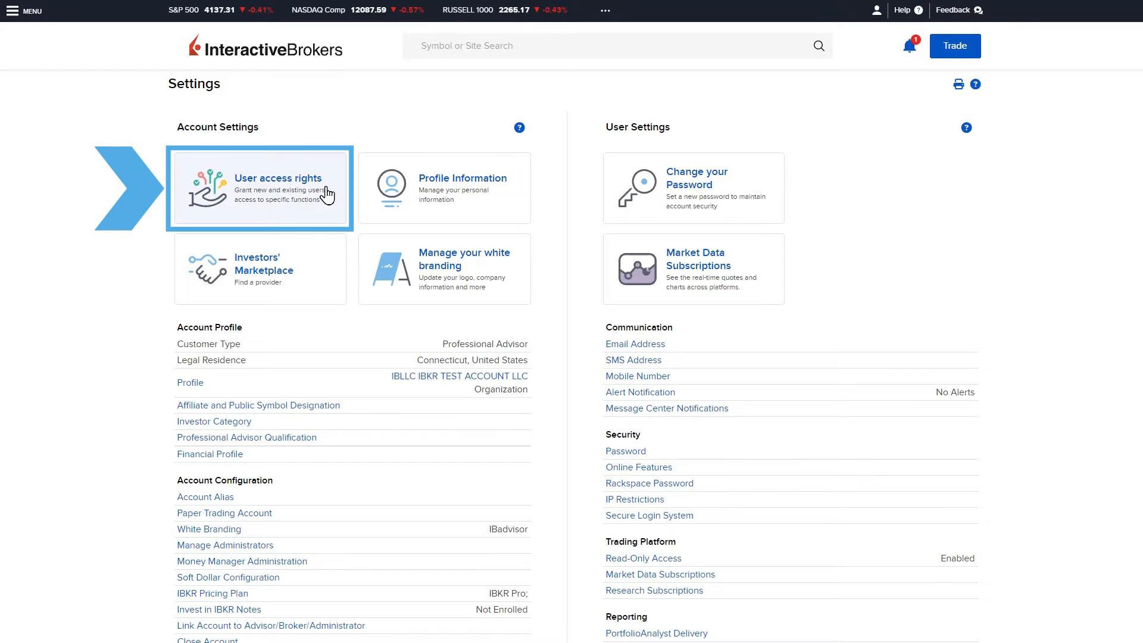
left_click(327, 194)
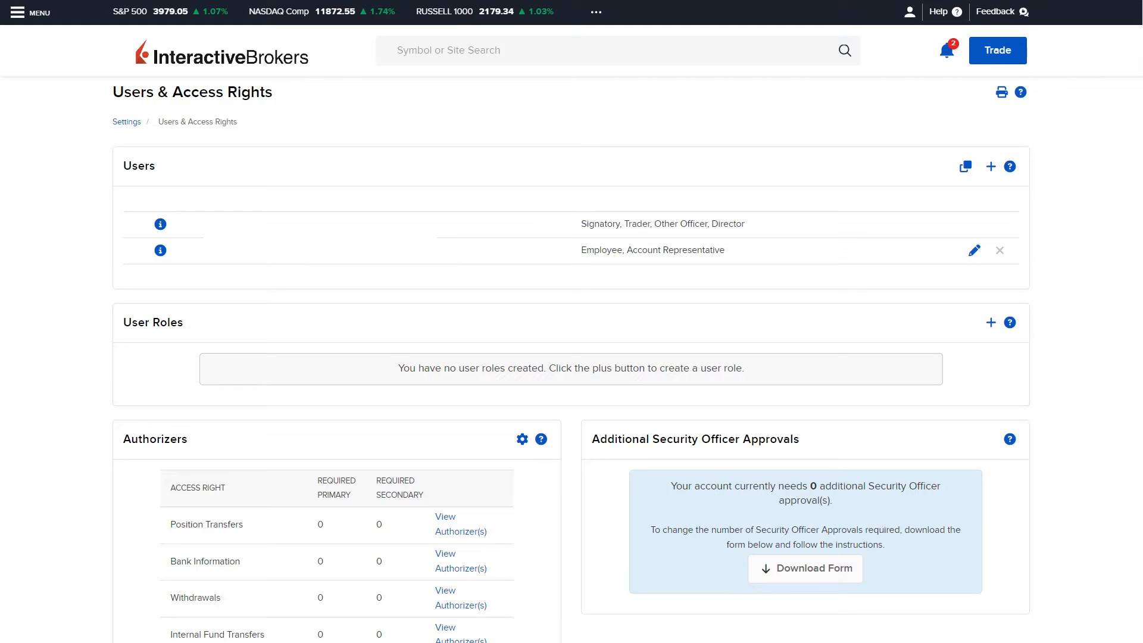
Add a new user role named JR Trading Employee and continue.
left_click(991, 324)
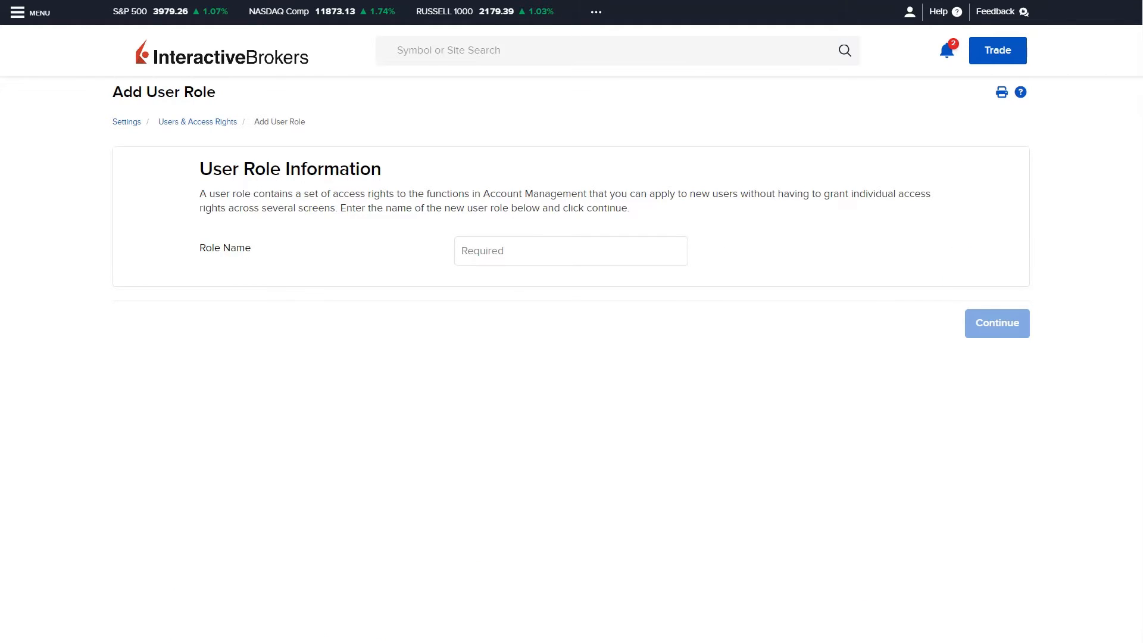
type("JR Trading Employee")
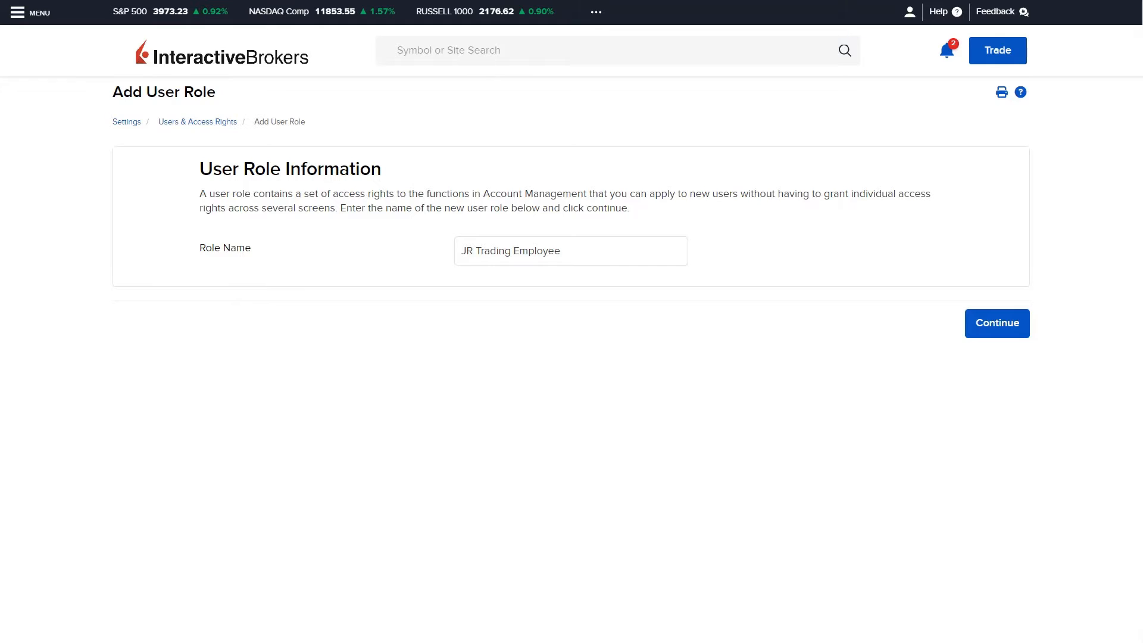
left_click(1005, 331)
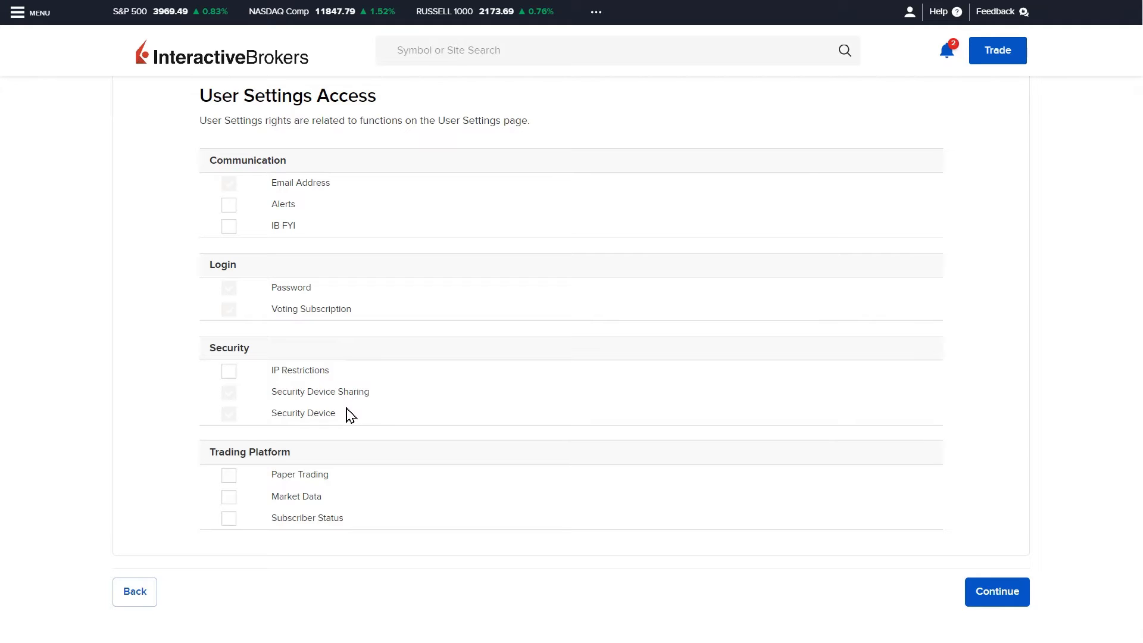
Grant the role Paper Trading and Market Data user settings access and TWS trading access.
left_click(233, 503)
left_click(229, 476)
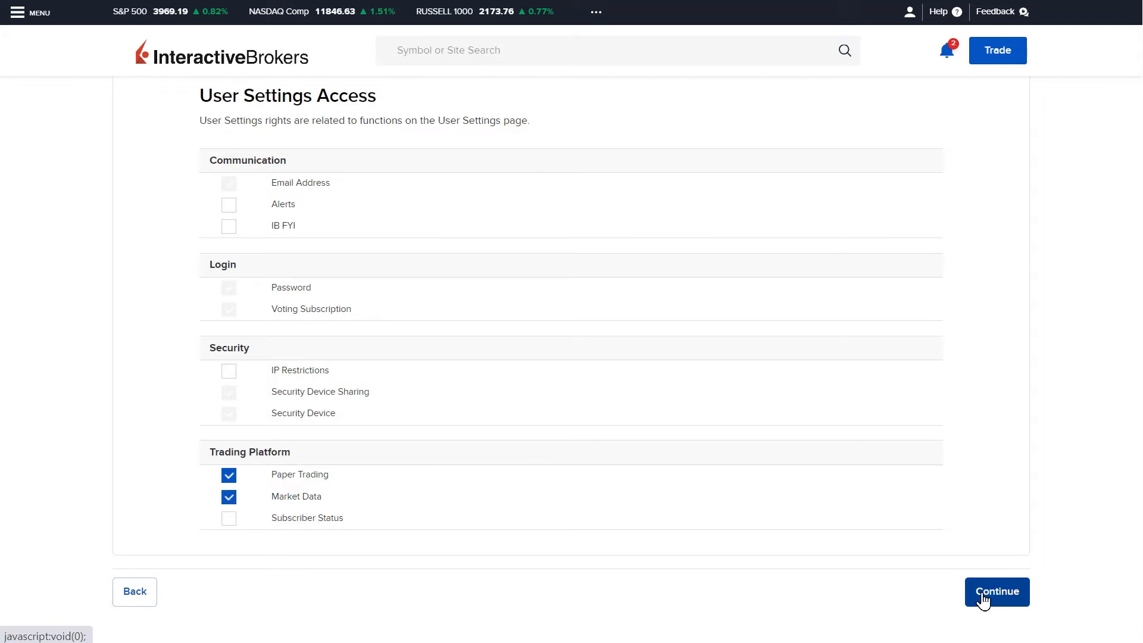
left_click(982, 598)
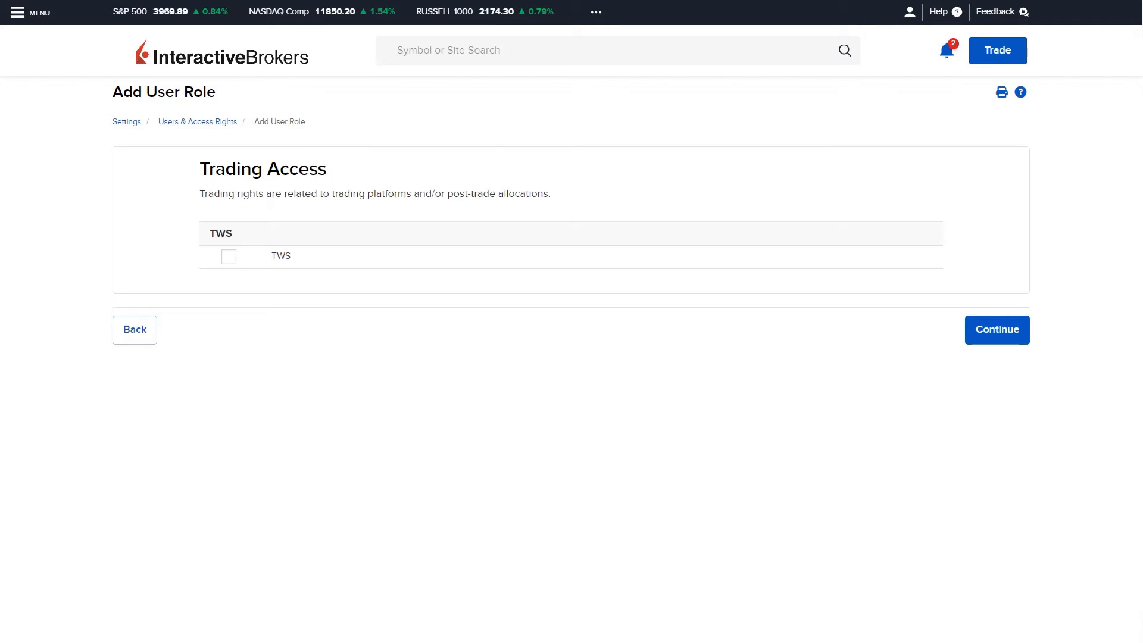
left_click(230, 259)
left_click(997, 329)
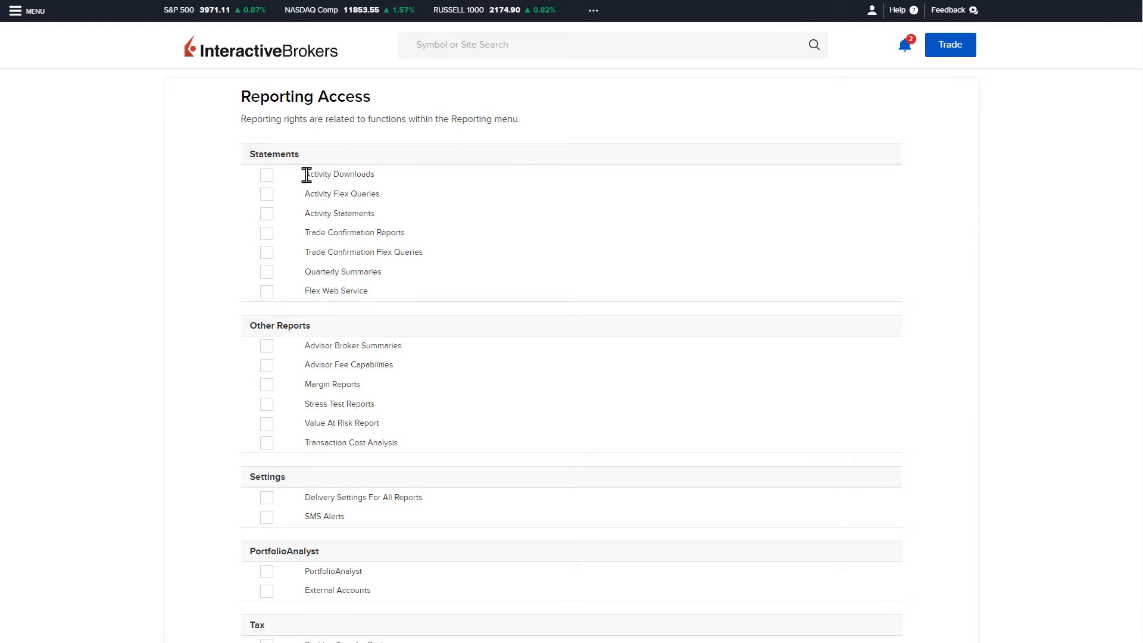
Enable every Statements and Other Reports reporting right for the role.
left_click(271, 183)
left_click(266, 194)
left_click(266, 213)
left_click(266, 232)
left_click(266, 252)
left_click(267, 273)
left_click(267, 291)
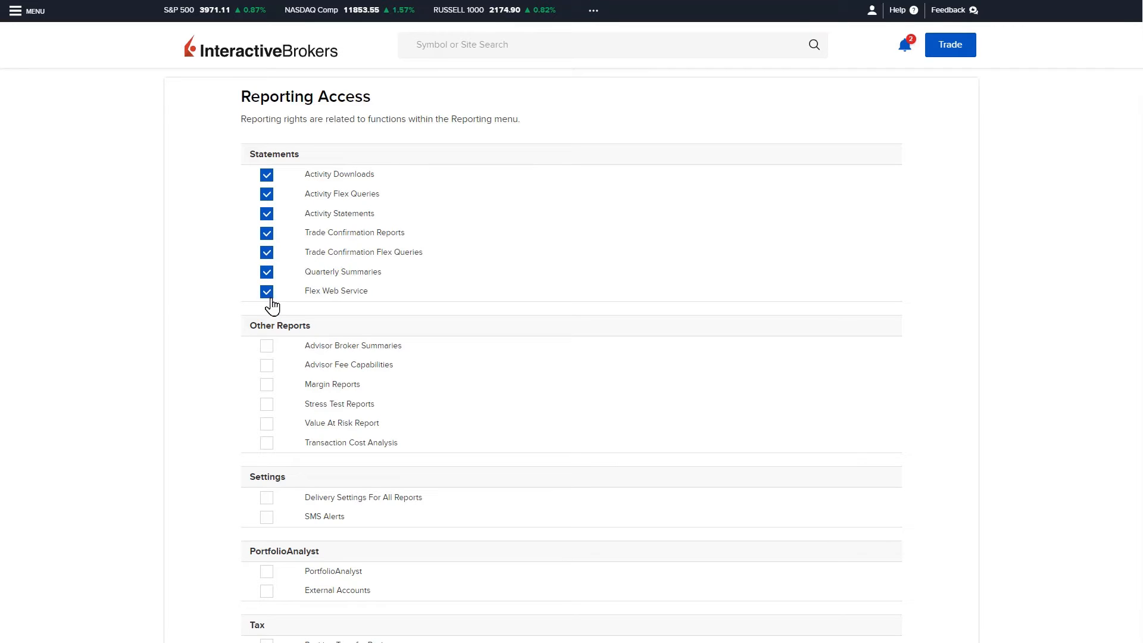
left_click(266, 346)
left_click(266, 365)
left_click(266, 384)
left_click(266, 404)
left_click(267, 426)
left_click(266, 443)
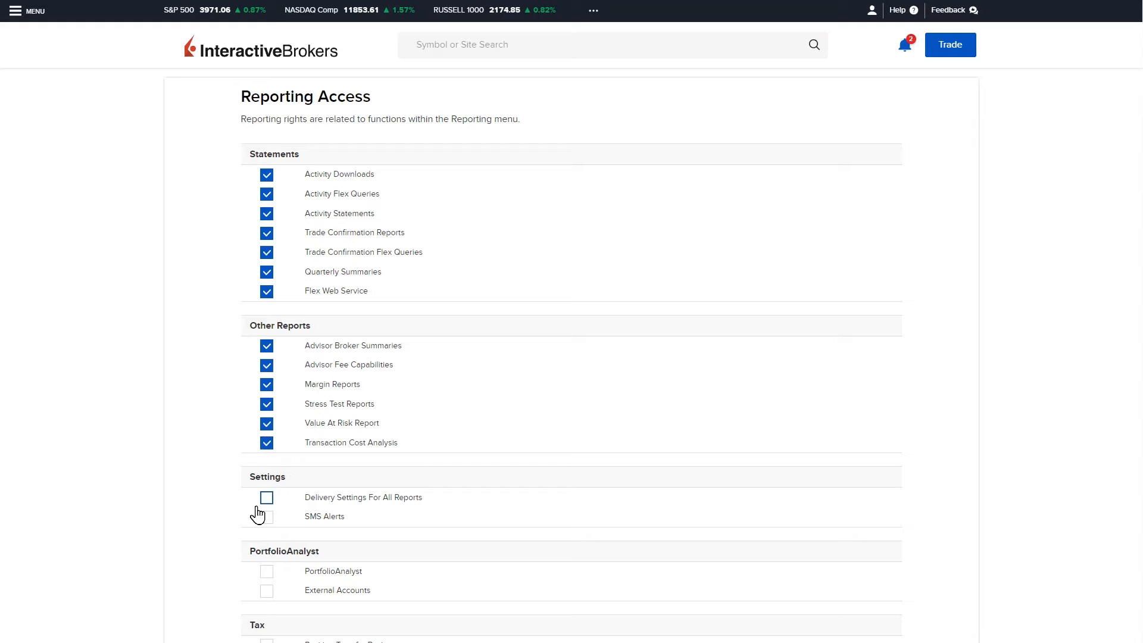
Enable the PortfolioAnalyst, External Accounts and Tax Optimizer reporting rights and continue.
left_click(266, 571)
left_click(271, 588)
scroll(407, 541, "down", 4)
left_click(266, 446)
left_click(951, 537)
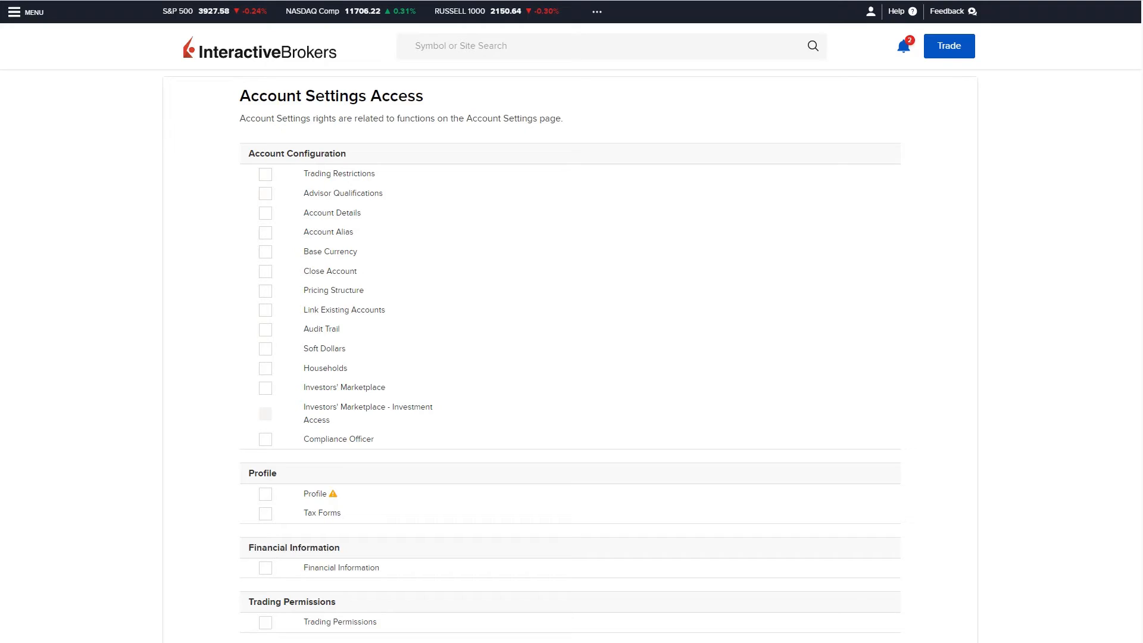
Pass the account settings and client management access pages without granting any rights.
scroll(1107, 622, "down", 2)
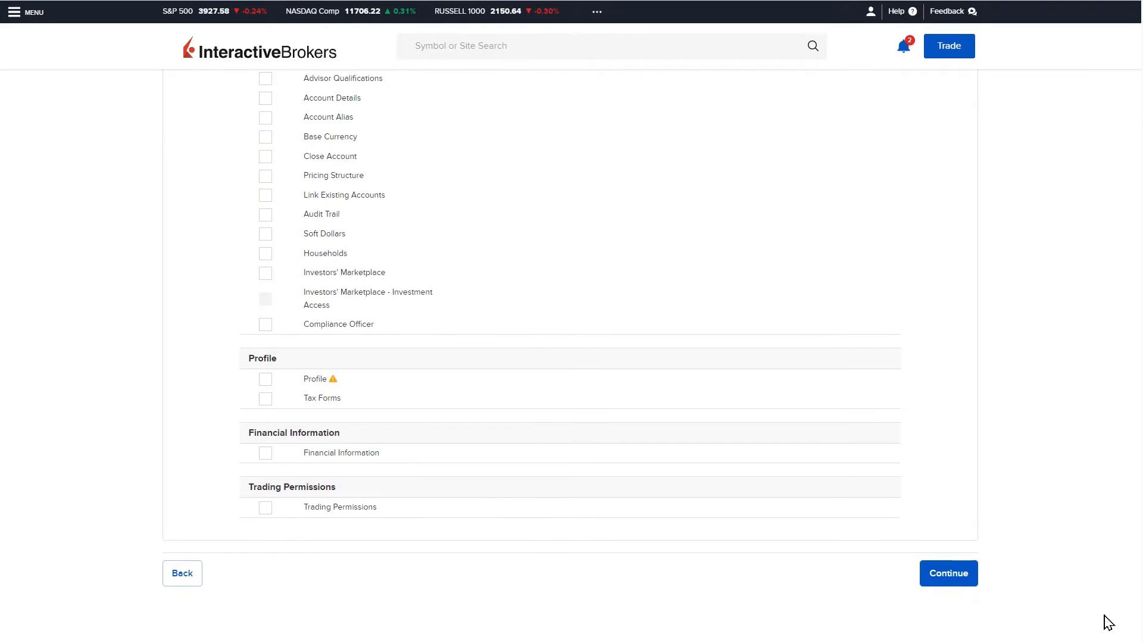
left_click(944, 580)
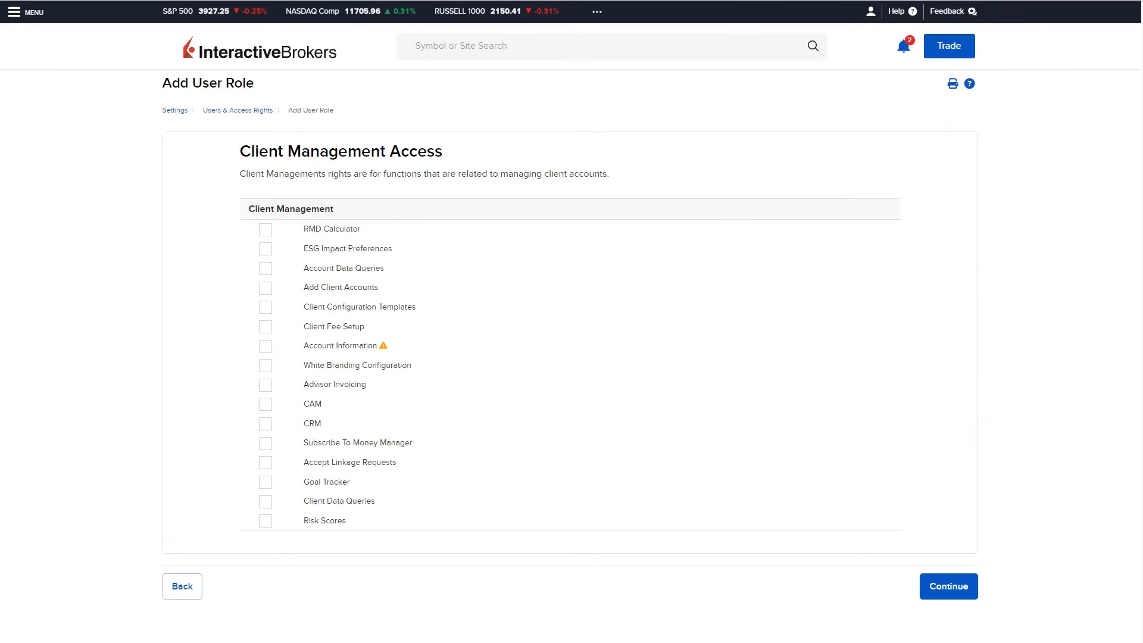
left_click(949, 586)
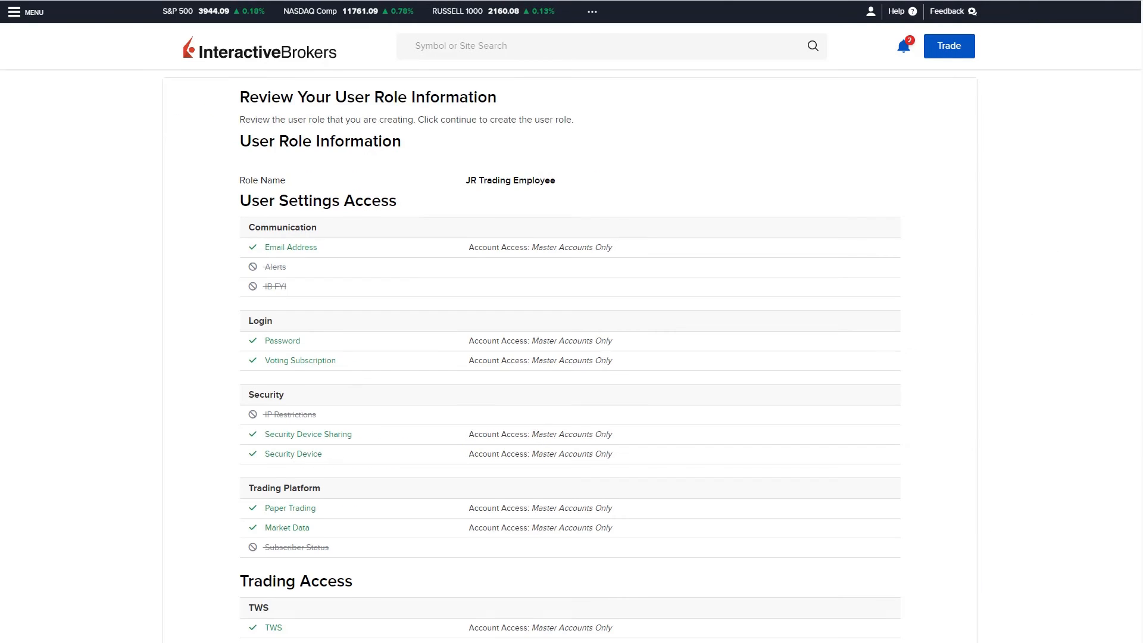
Review the JR Trading Employee role summary and submit the role.
scroll(571, 357, "down", 1)
scroll(1135, 275, "down", 12)
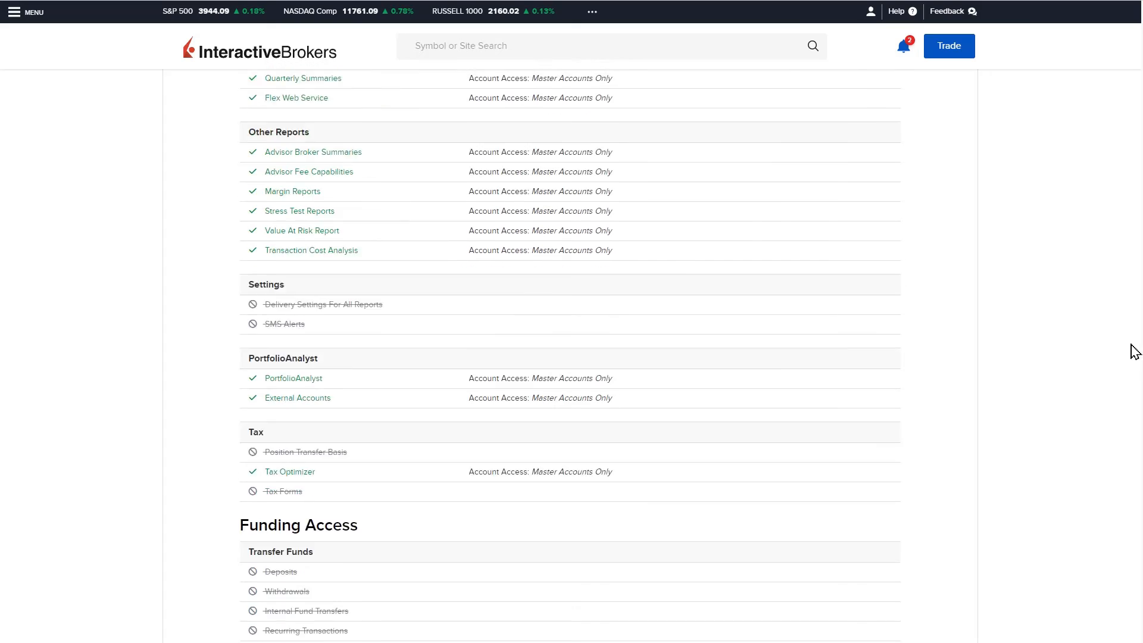
scroll(1132, 381, "down", 11)
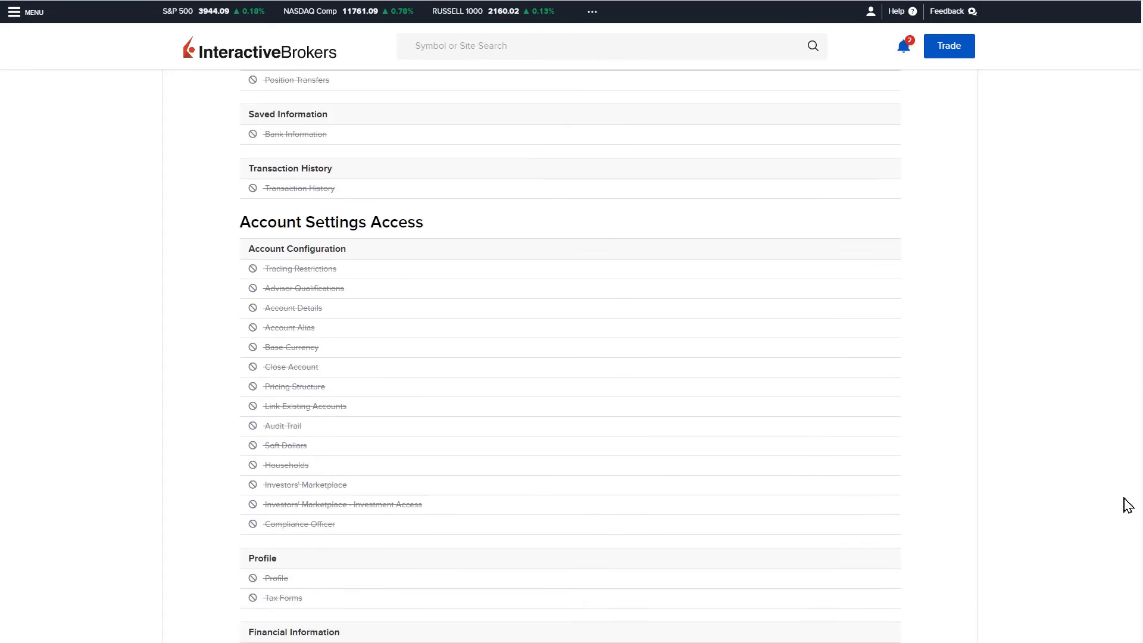
scroll(1129, 539, "down", 6)
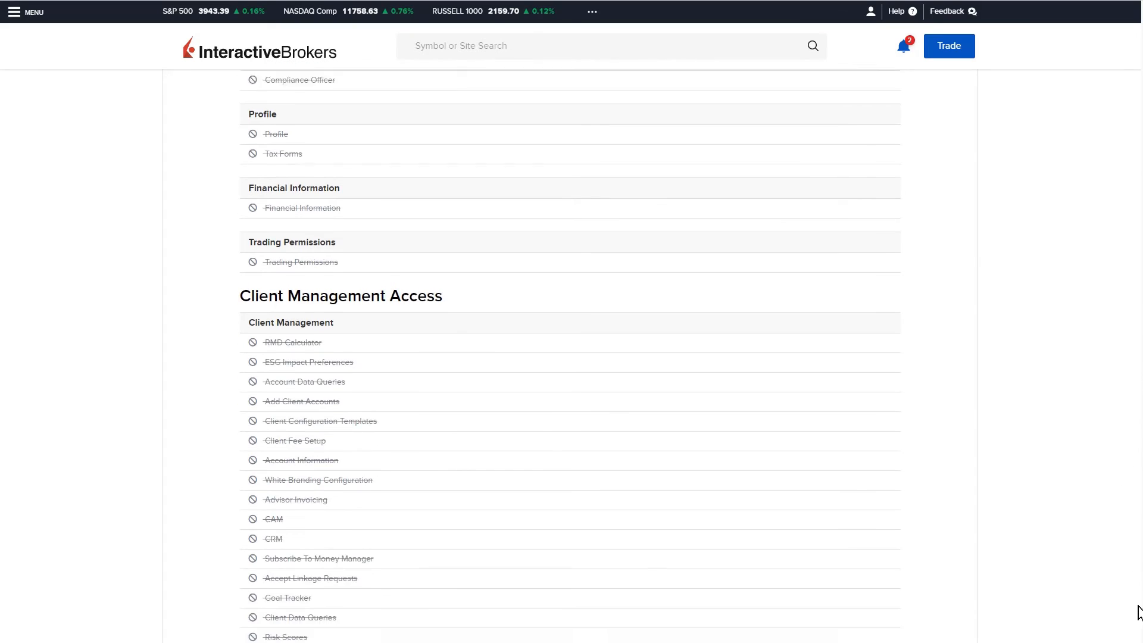
left_click(949, 580)
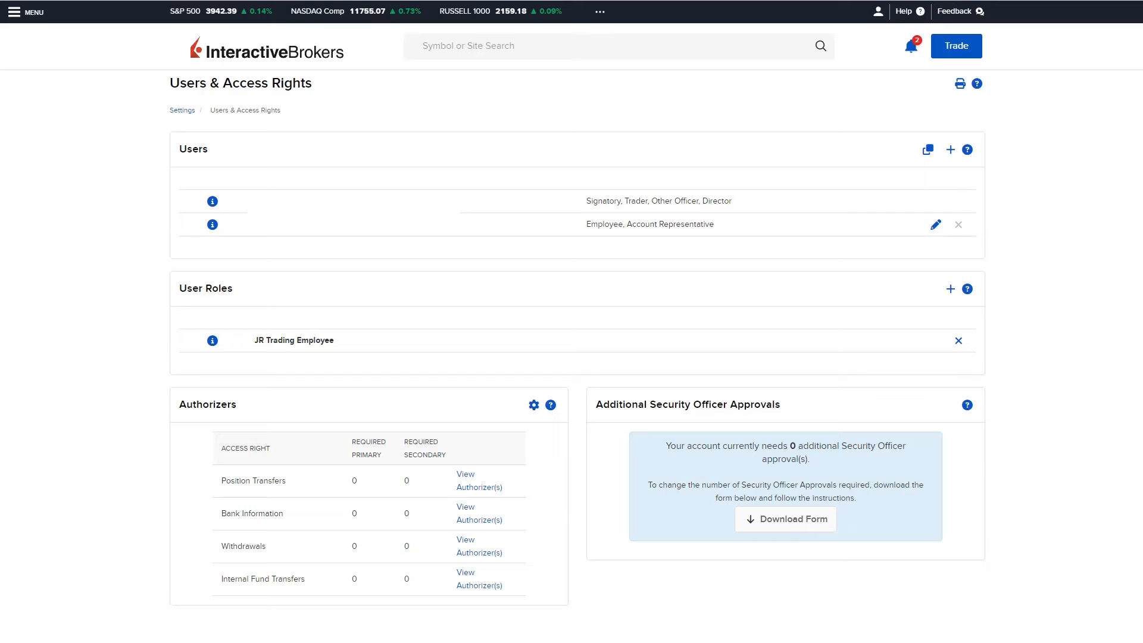
Add a new user with the Employee association type and continue past the user details form.
left_click(950, 150)
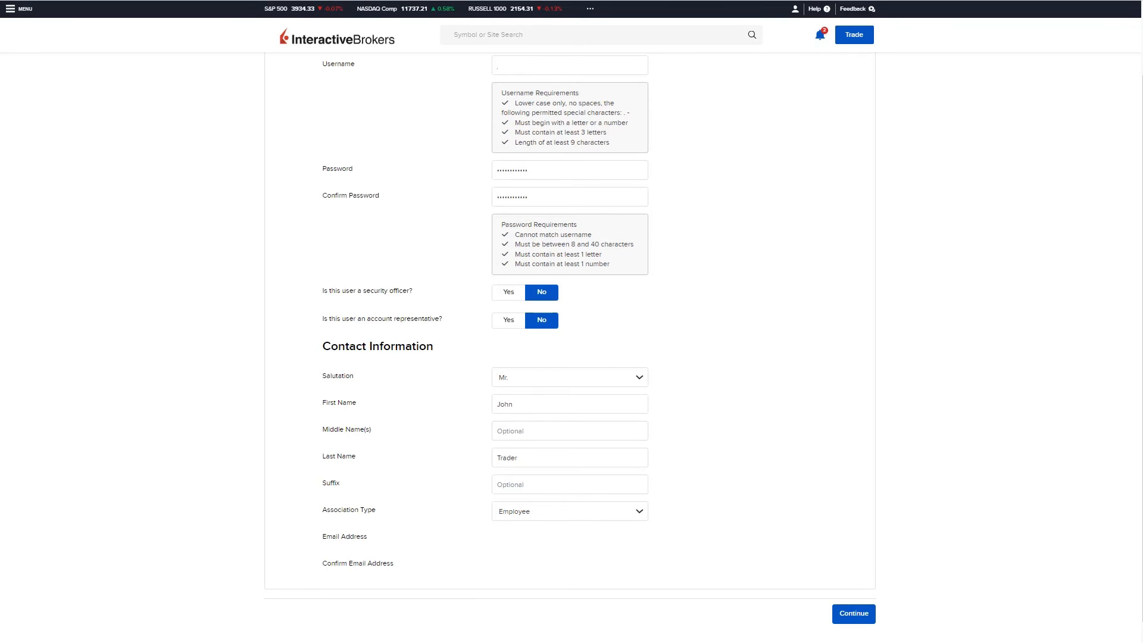
left_click(640, 513)
left_click(640, 527)
left_click(853, 614)
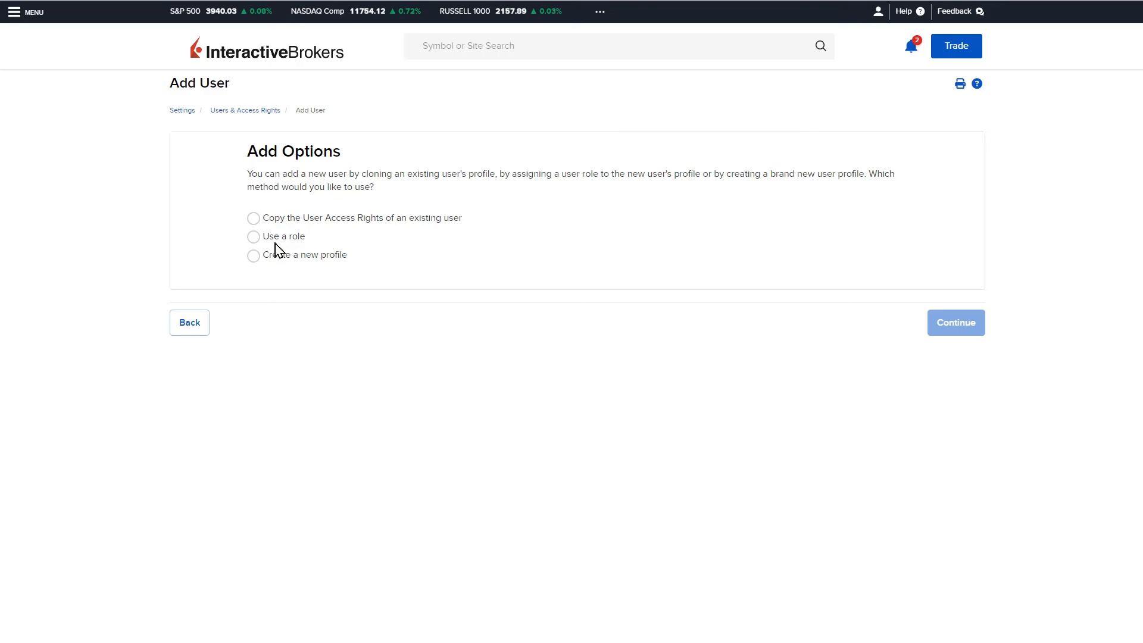
Choose to use a role for the new user and apply the JR Trading Employee role.
left_click(254, 237)
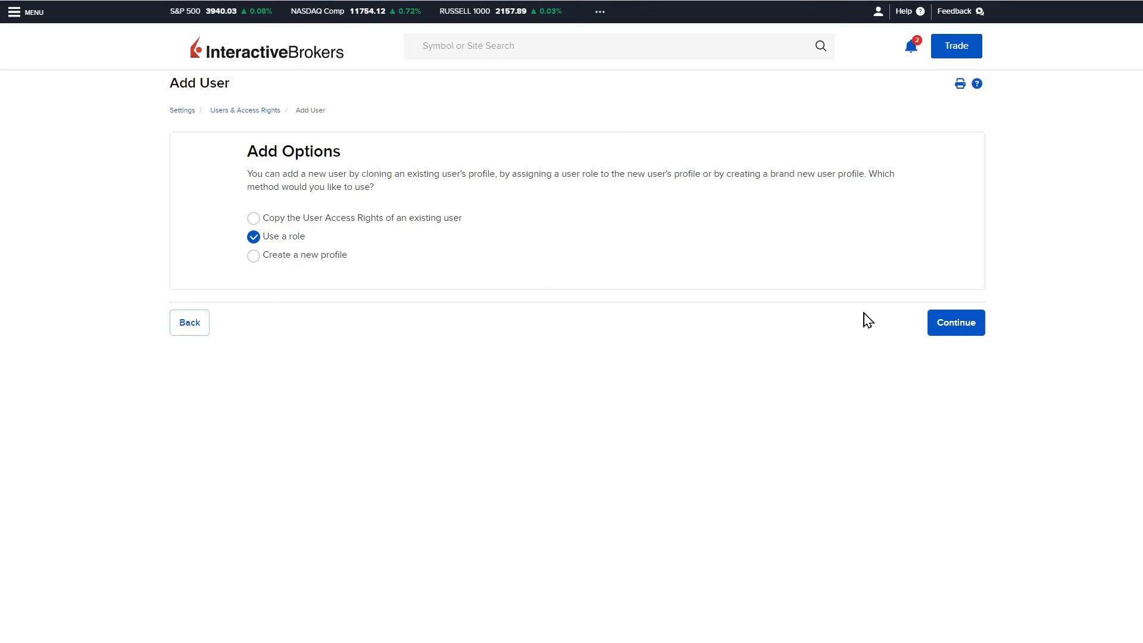
left_click(948, 328)
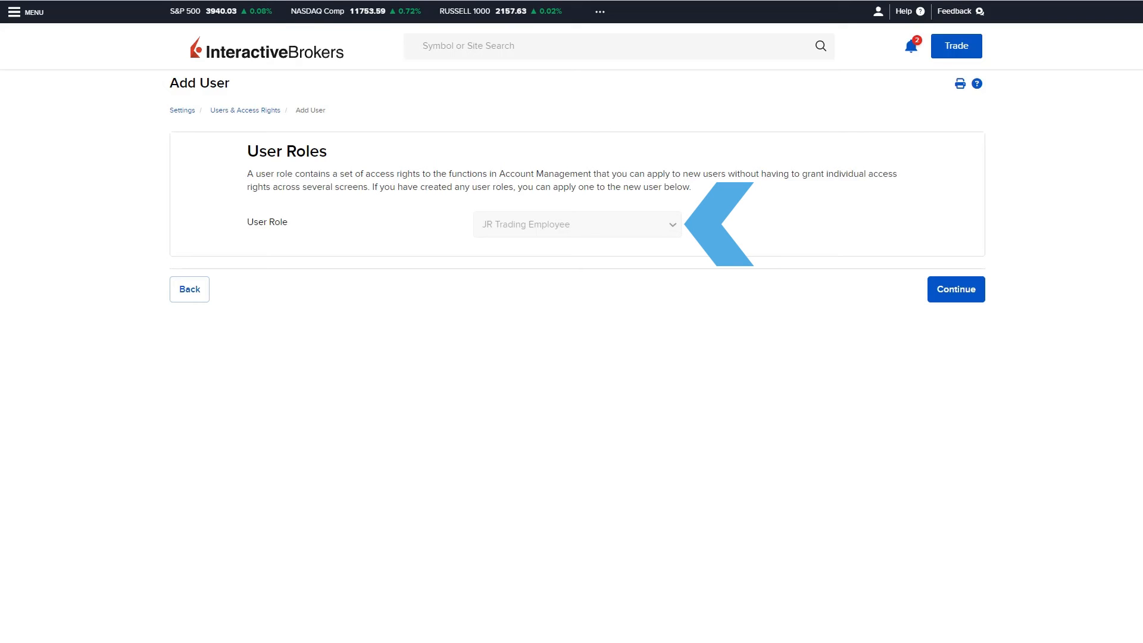
left_click(969, 296)
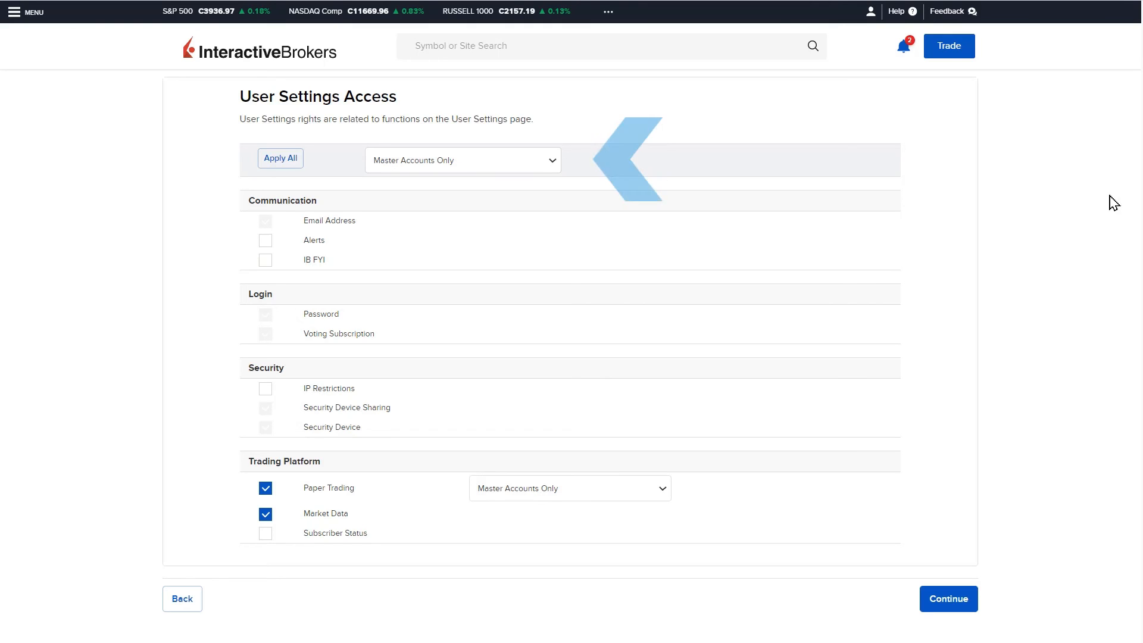
Set the account access for all rights and for Paper Trading to Master and All Sub Accounts.
left_click(553, 163)
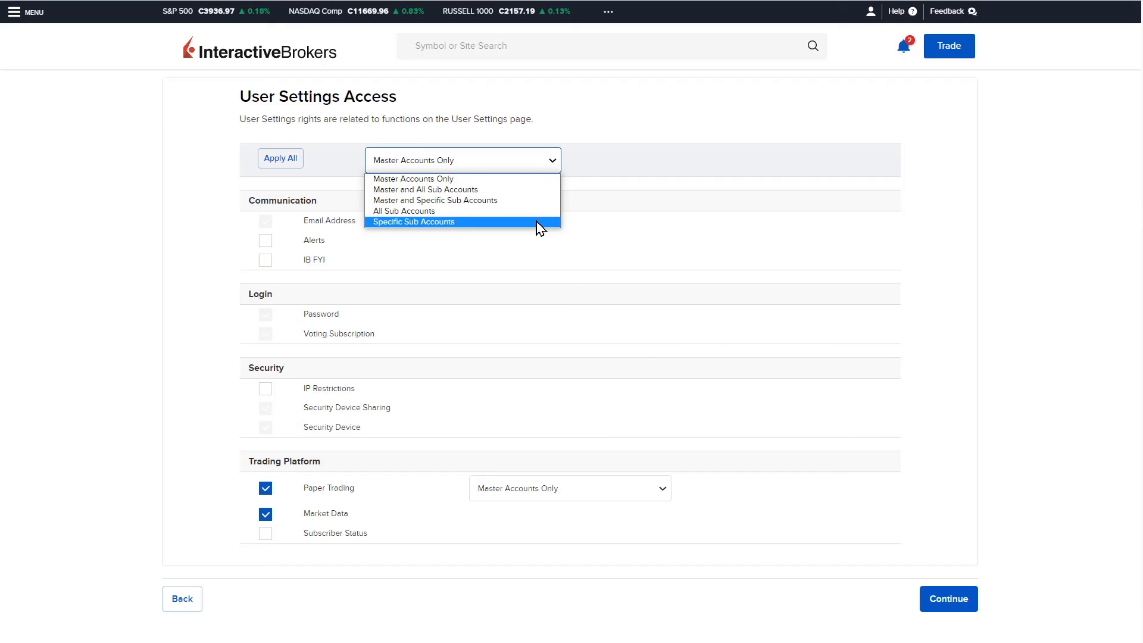
left_click(530, 190)
left_click(663, 488)
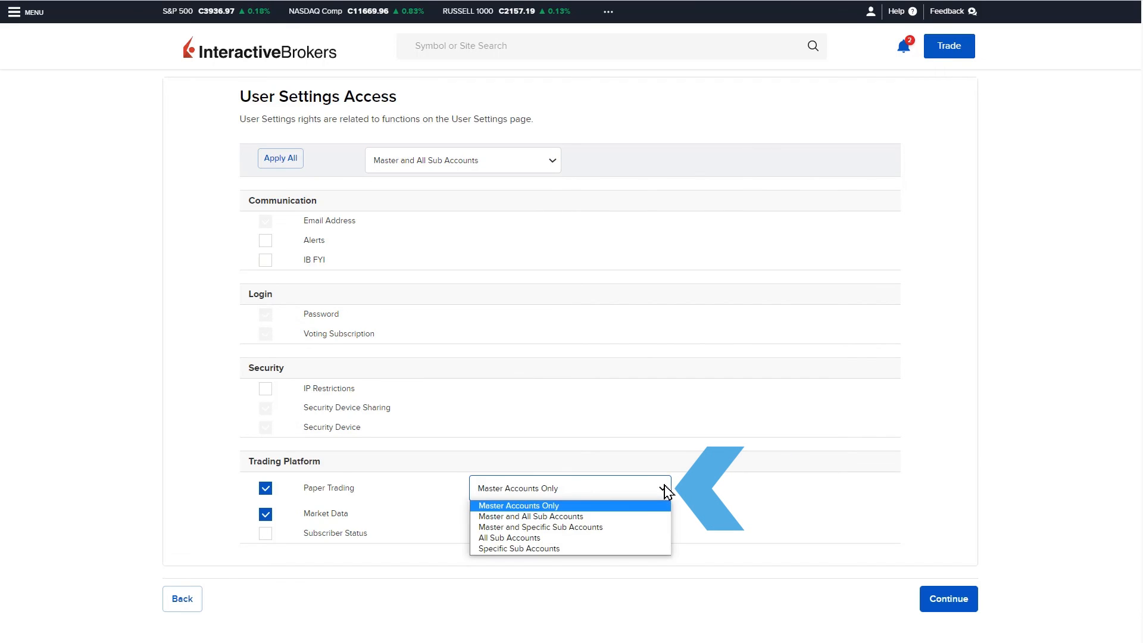
left_click(651, 517)
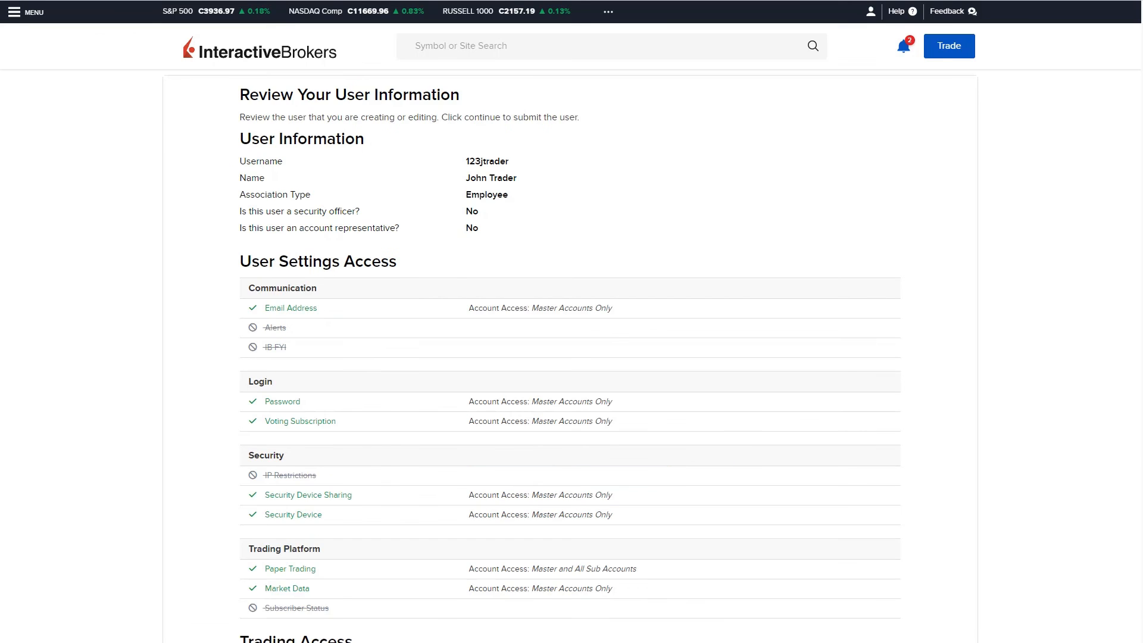
Review the new user's access summary and open the notifications menu.
scroll(571, 357, "down", 5)
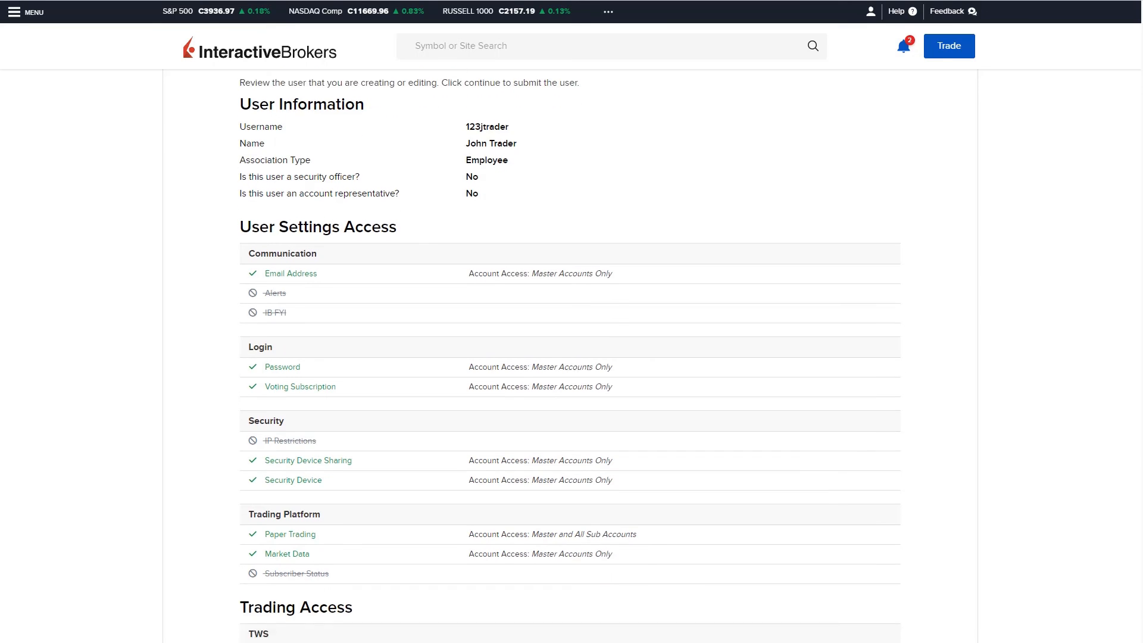
scroll(1136, 342, "down", 10)
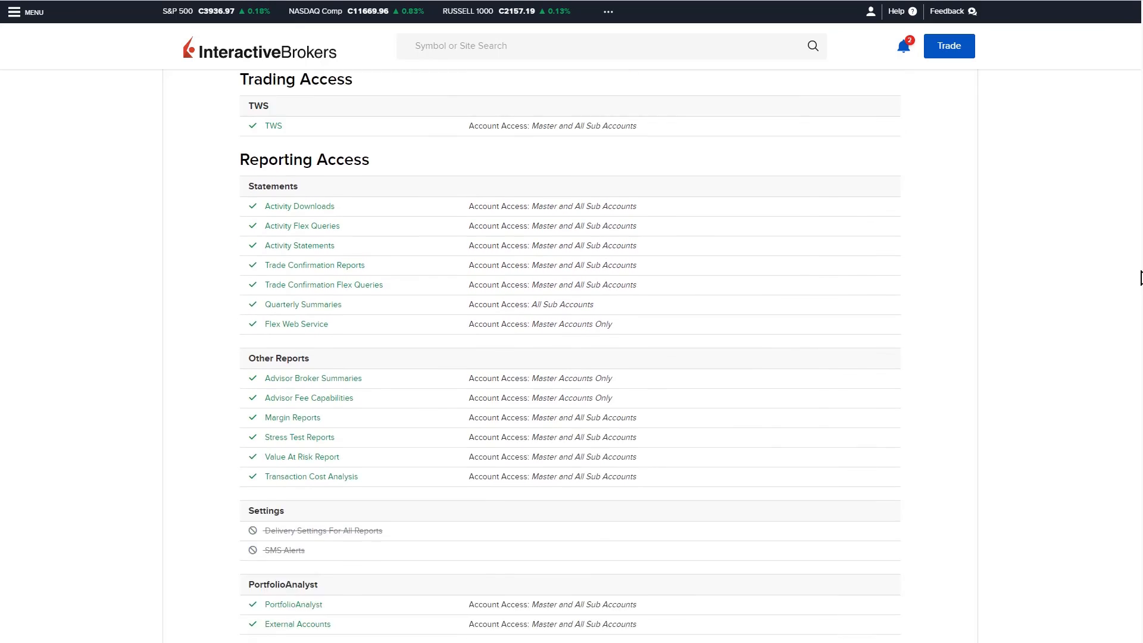
scroll(1136, 342, "down", 7)
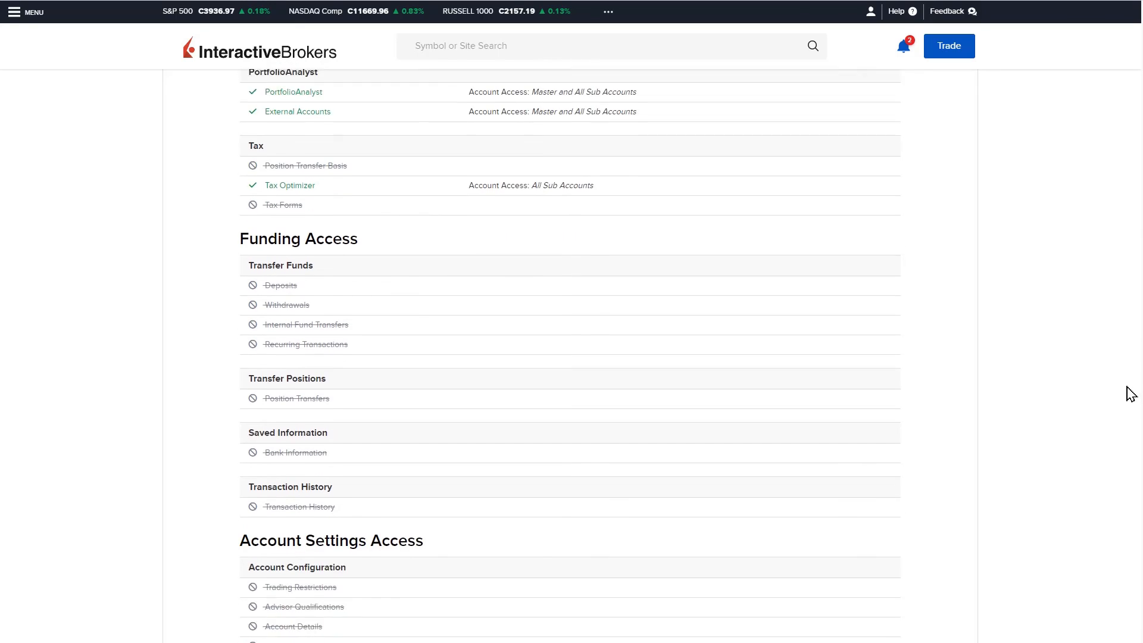
scroll(1130, 440, "down", 9)
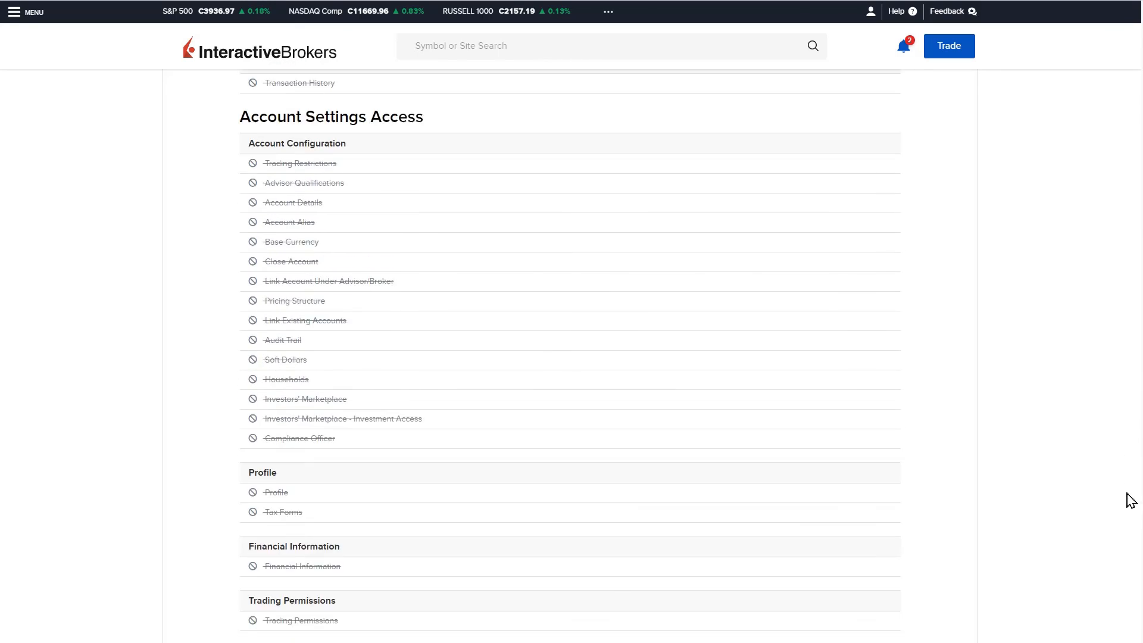
scroll(1133, 571, "down", 5)
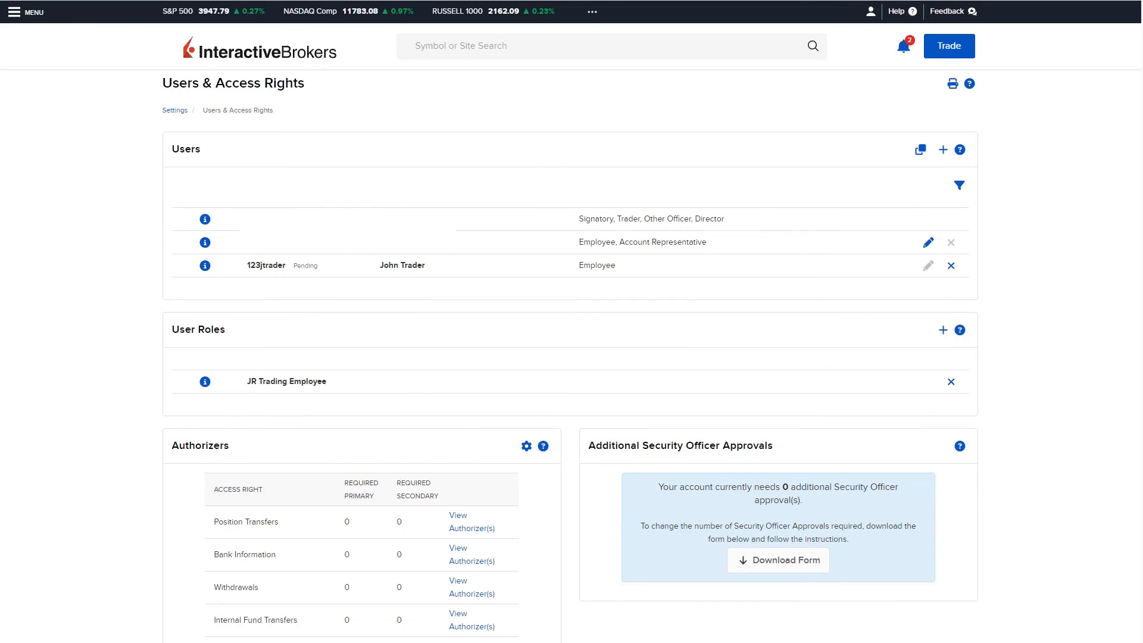
left_click(904, 49)
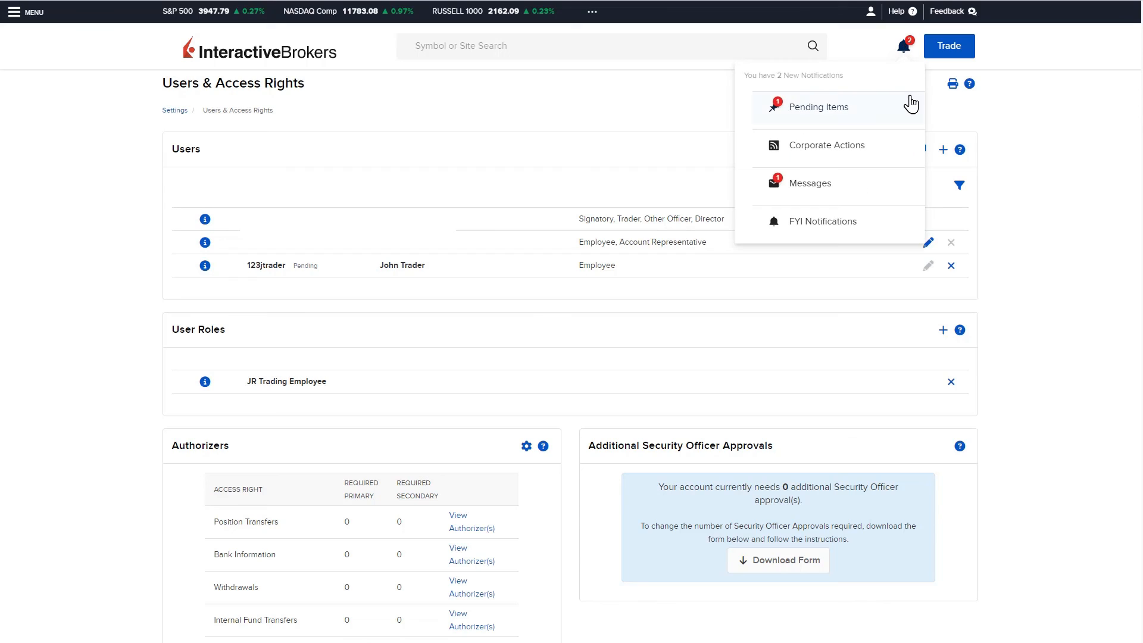